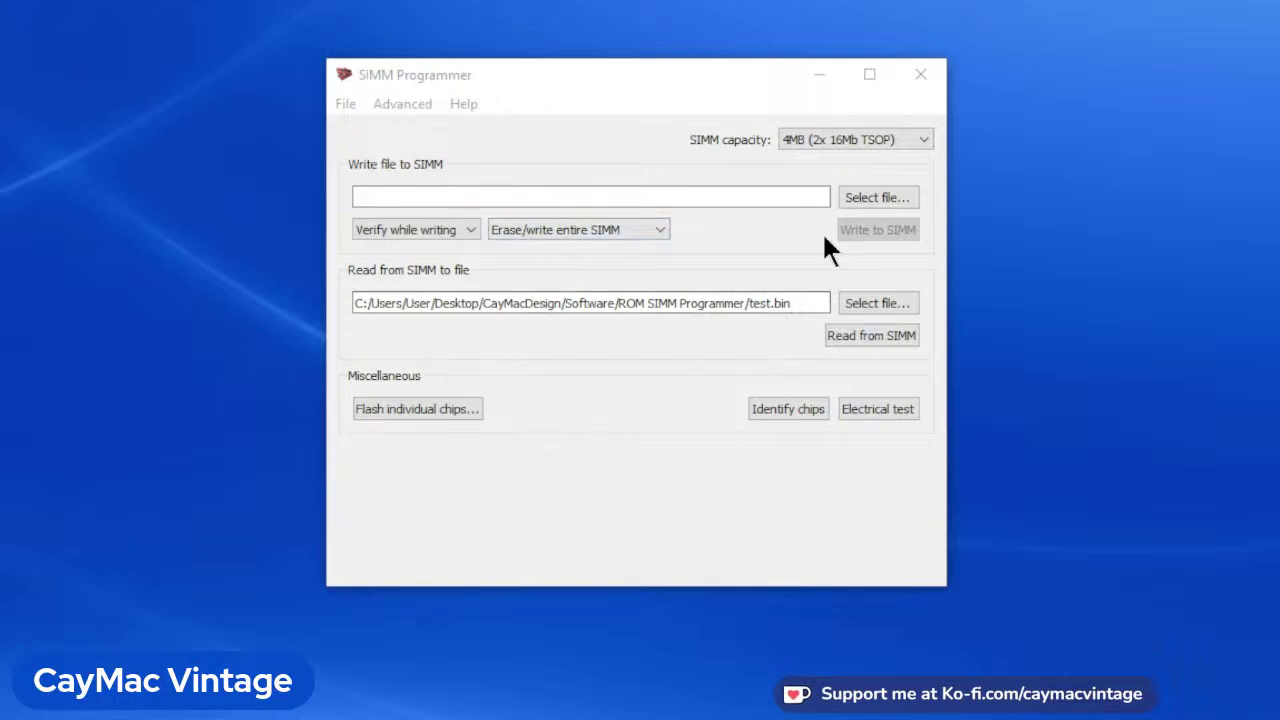
- Identify the chips on the SIMM with the 4MB (2x 16Mb TSOP) capacity and check the available capacity options
click(786, 405)
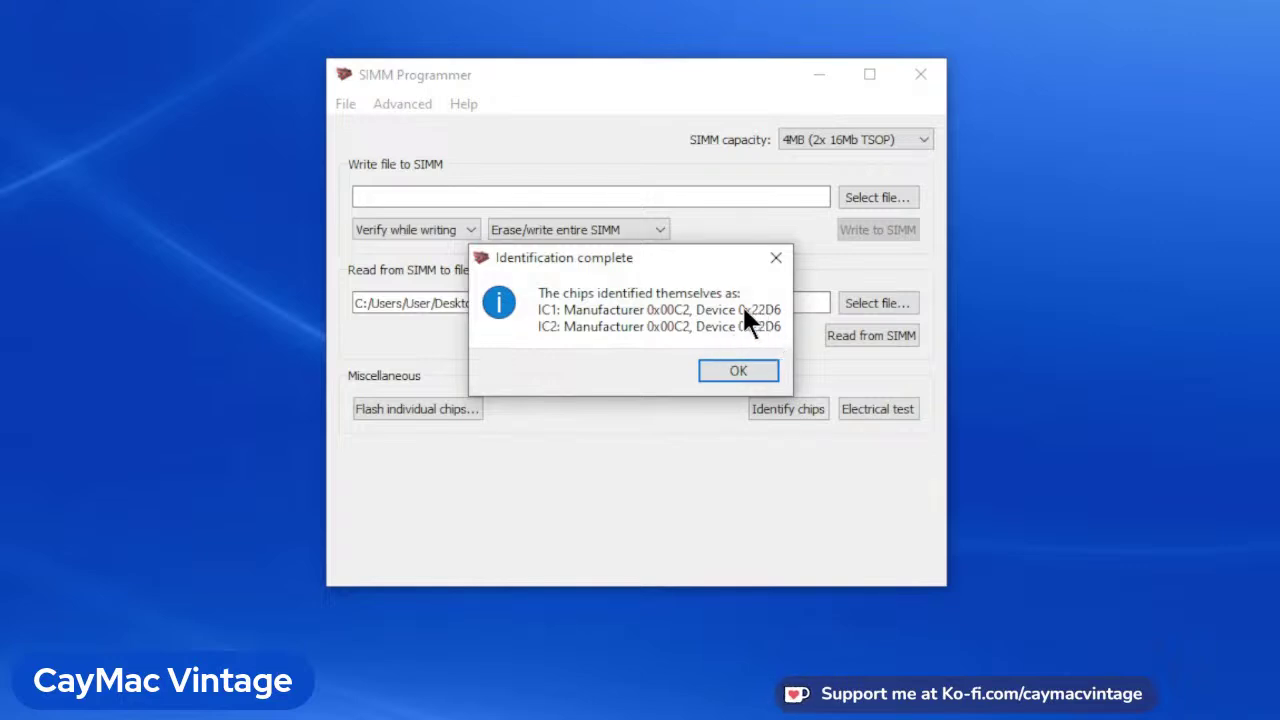
click(738, 366)
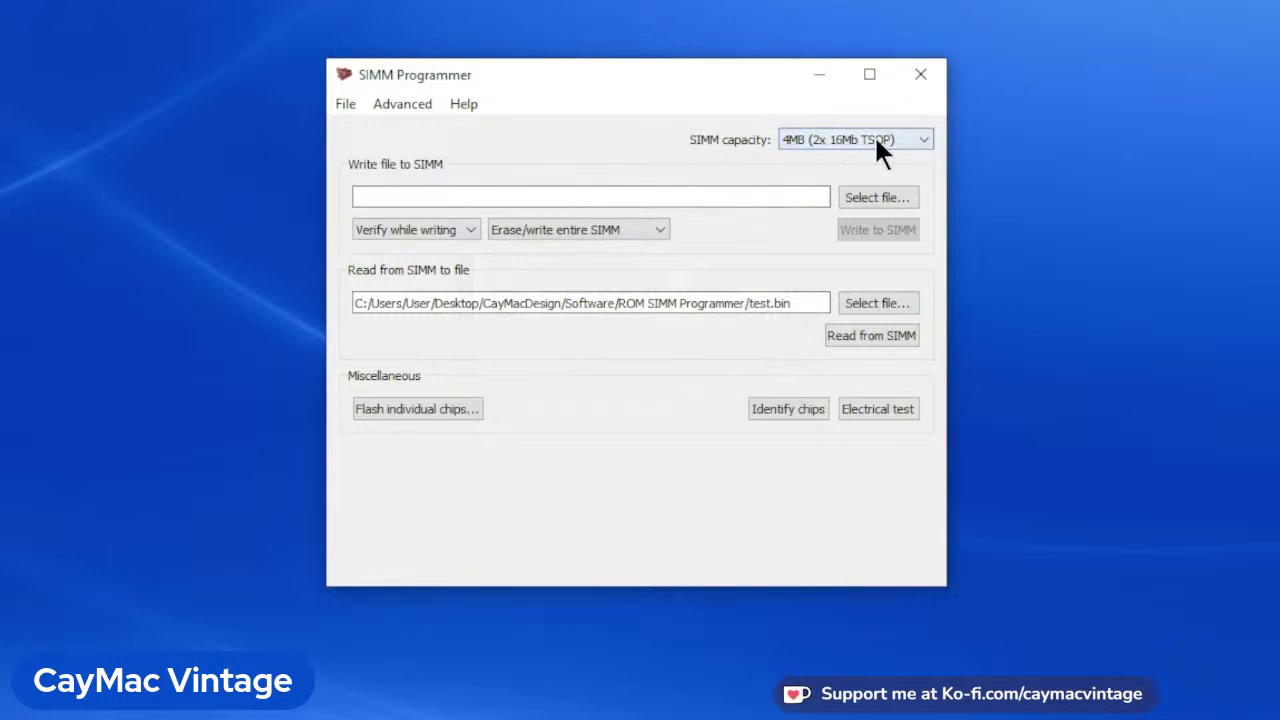
click(925, 140)
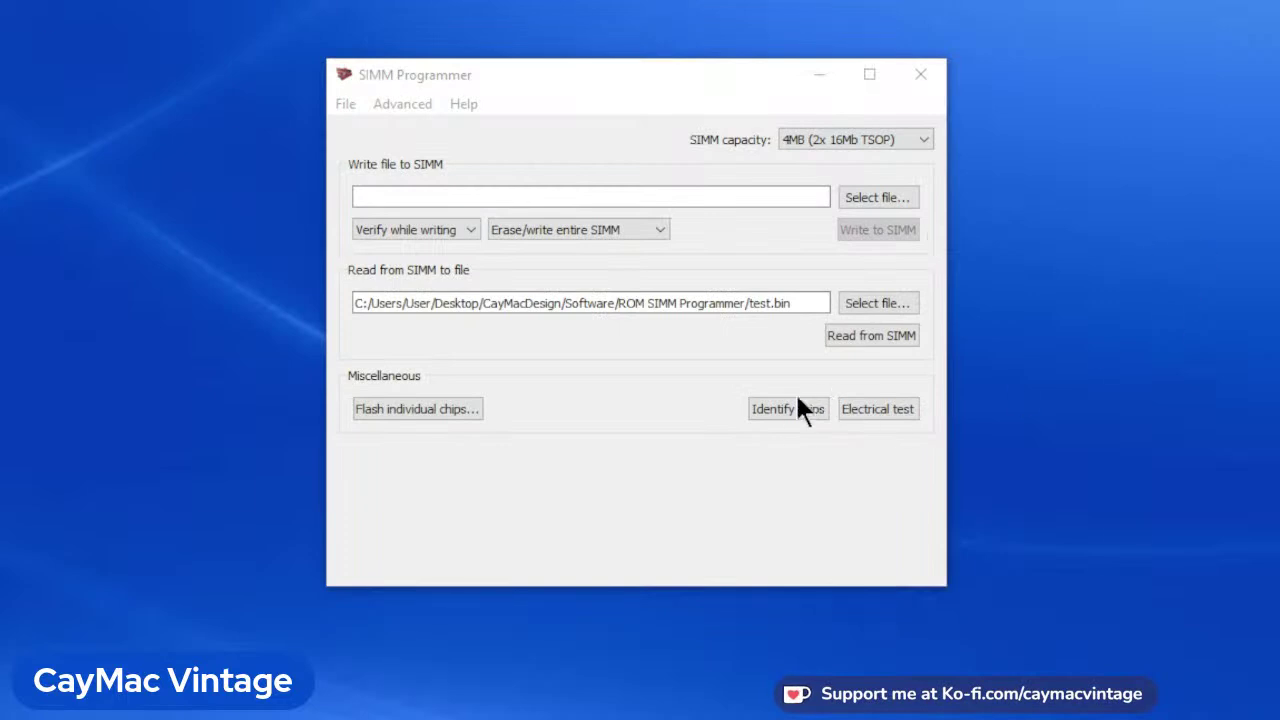
- Identify the 4MB SIMM's chips again and run the electrical test on it
click(787, 416)
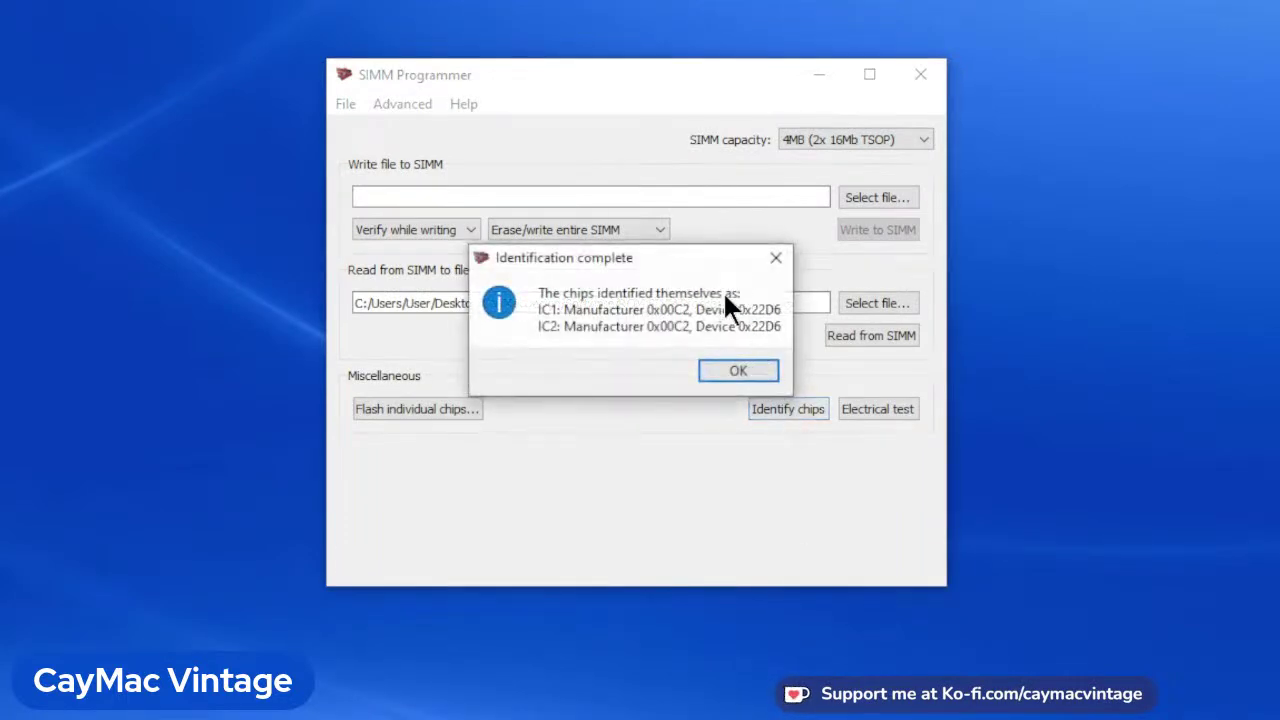
click(736, 370)
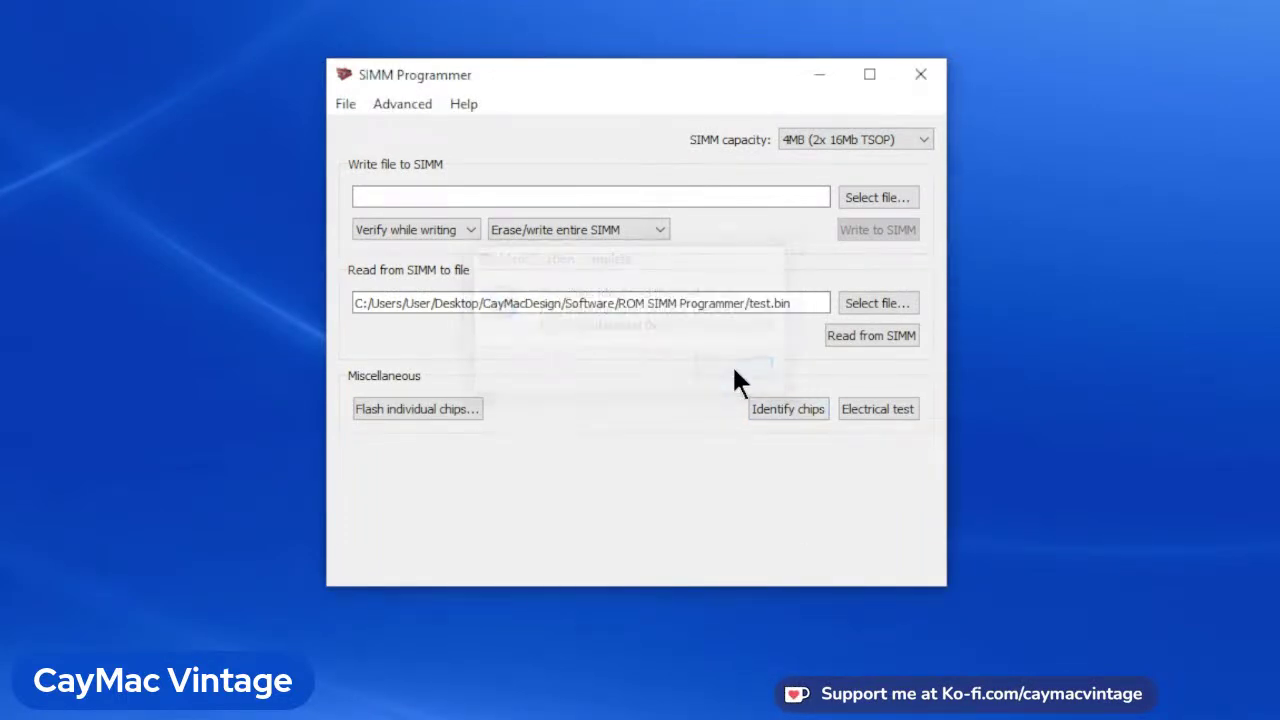
click(866, 409)
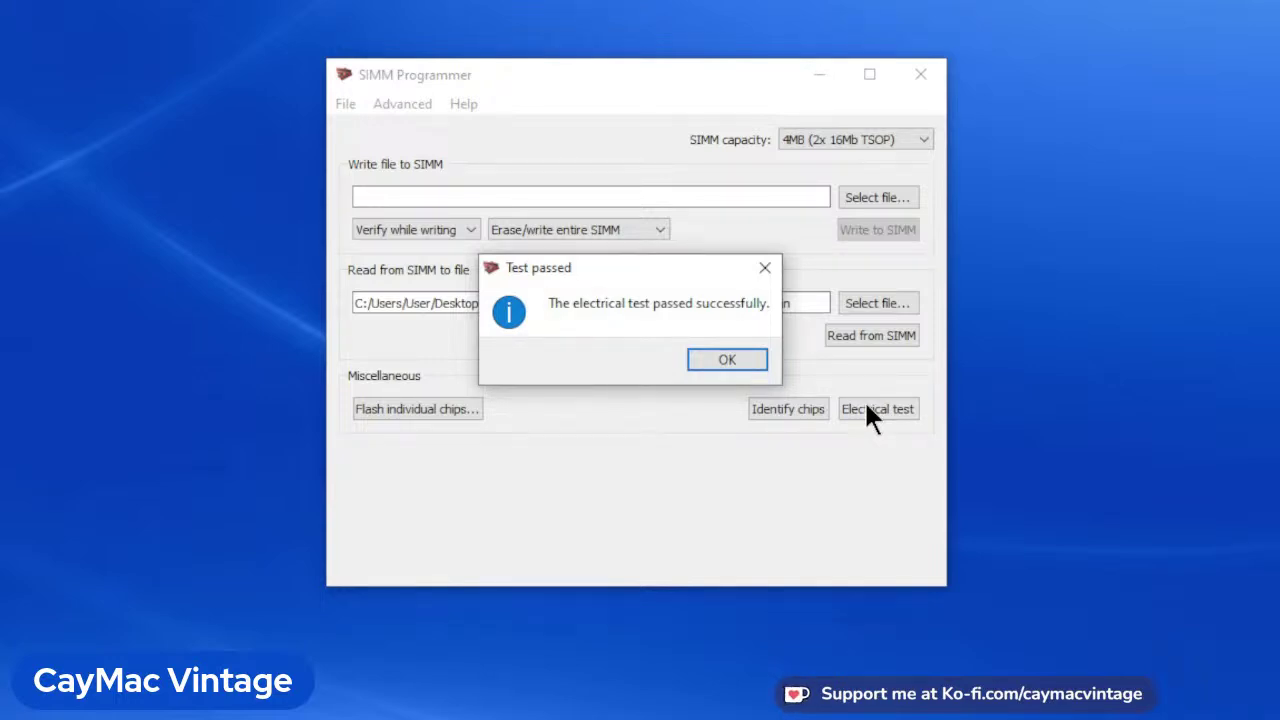
click(720, 354)
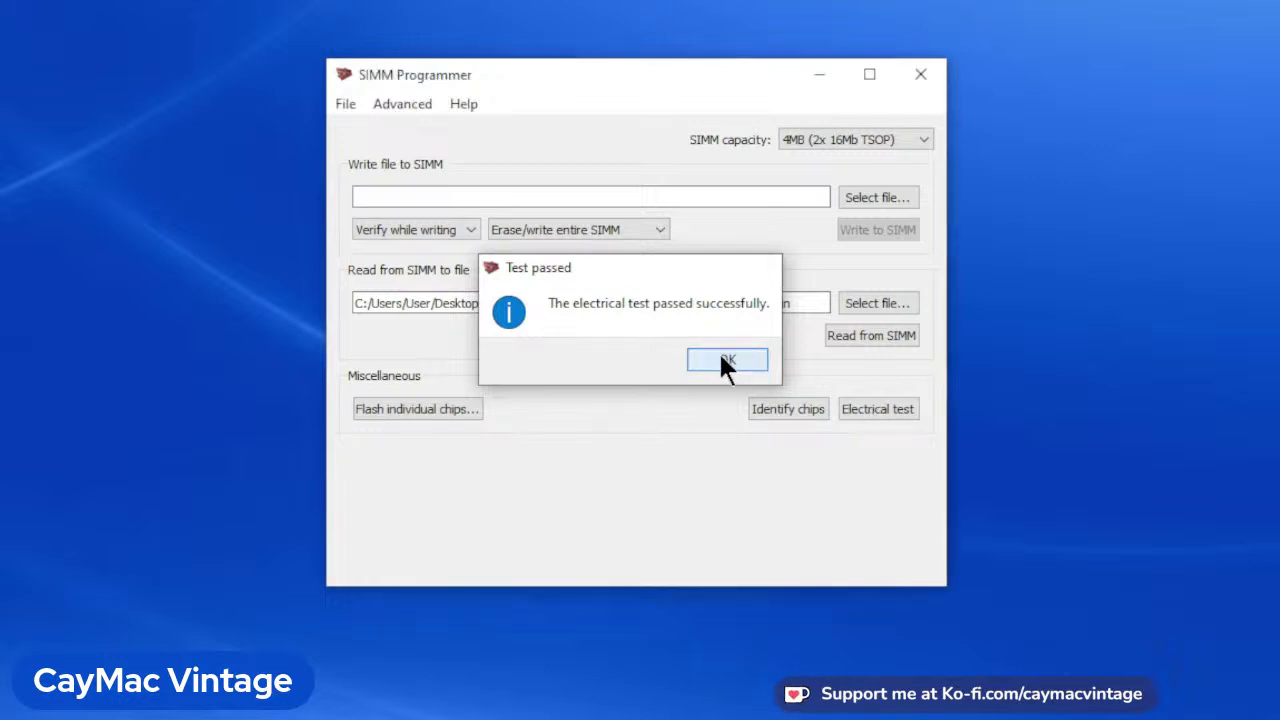
- Read the SIMM at 4MB (2x 16Mb TSOP) capacity into test.bin in the ROM SIMM Programmer folder, overwriting that file
click(830, 140)
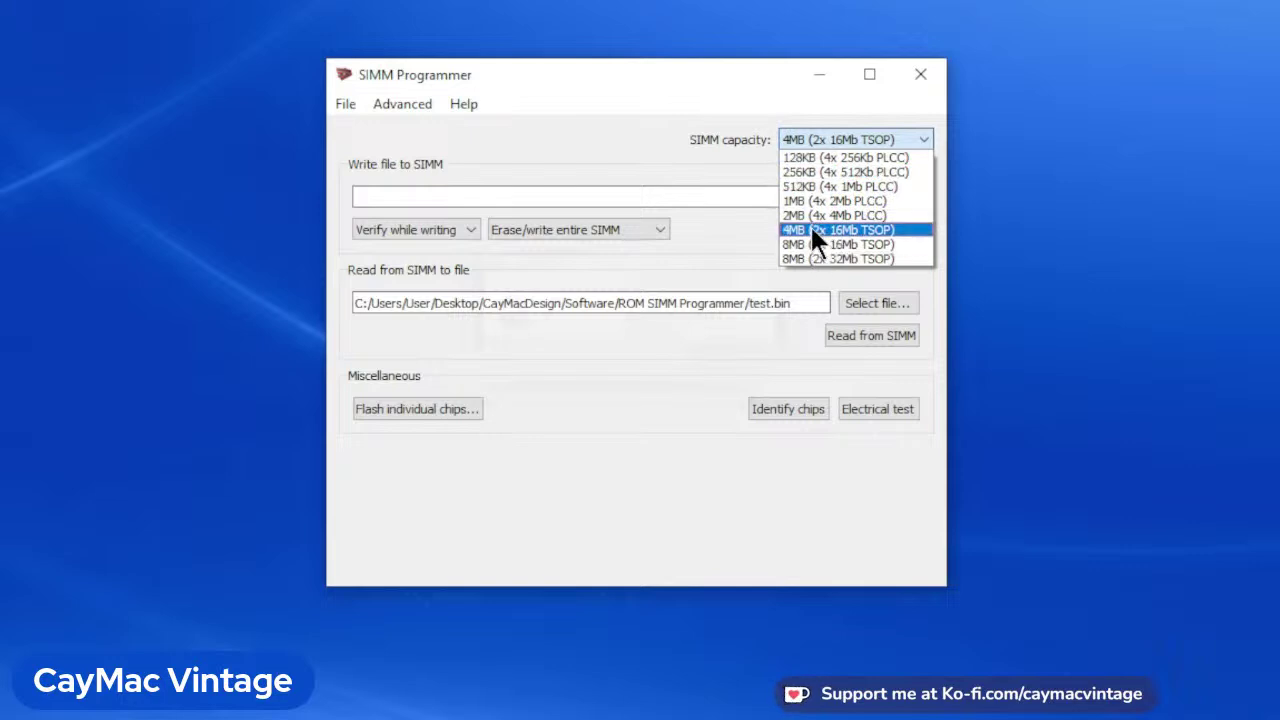
click(810, 228)
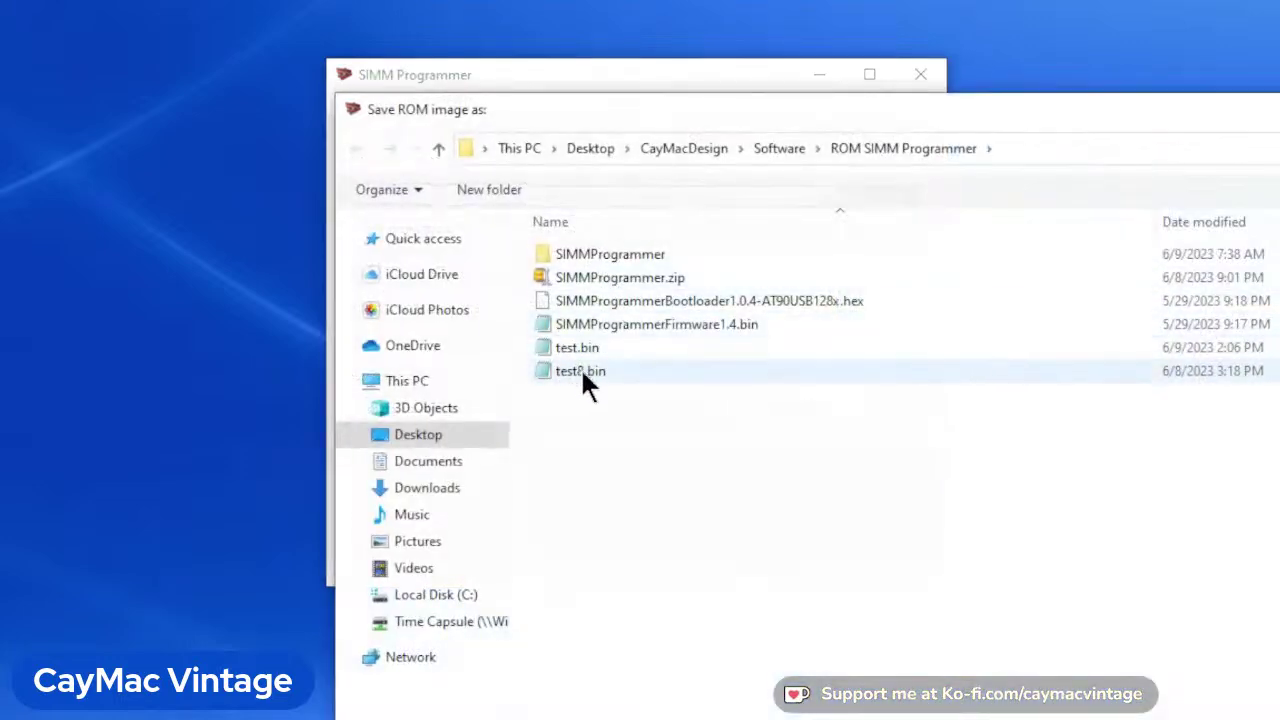
click(576, 347)
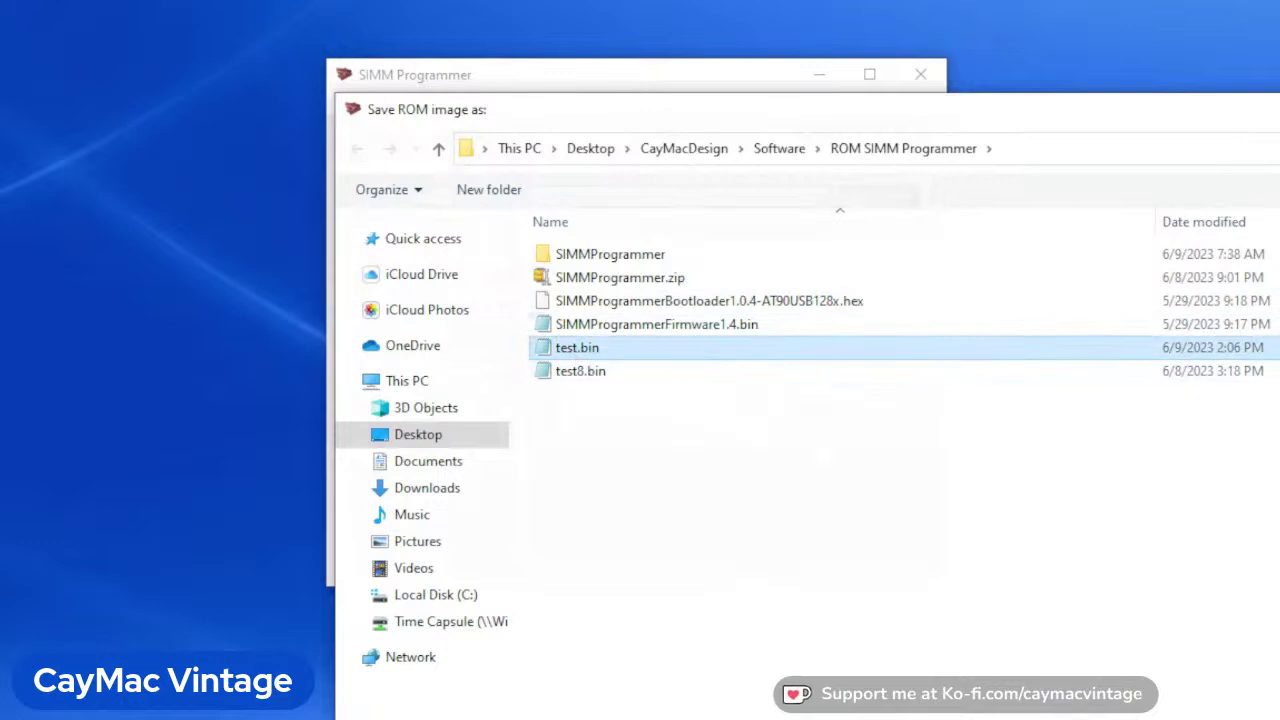
key(Return)
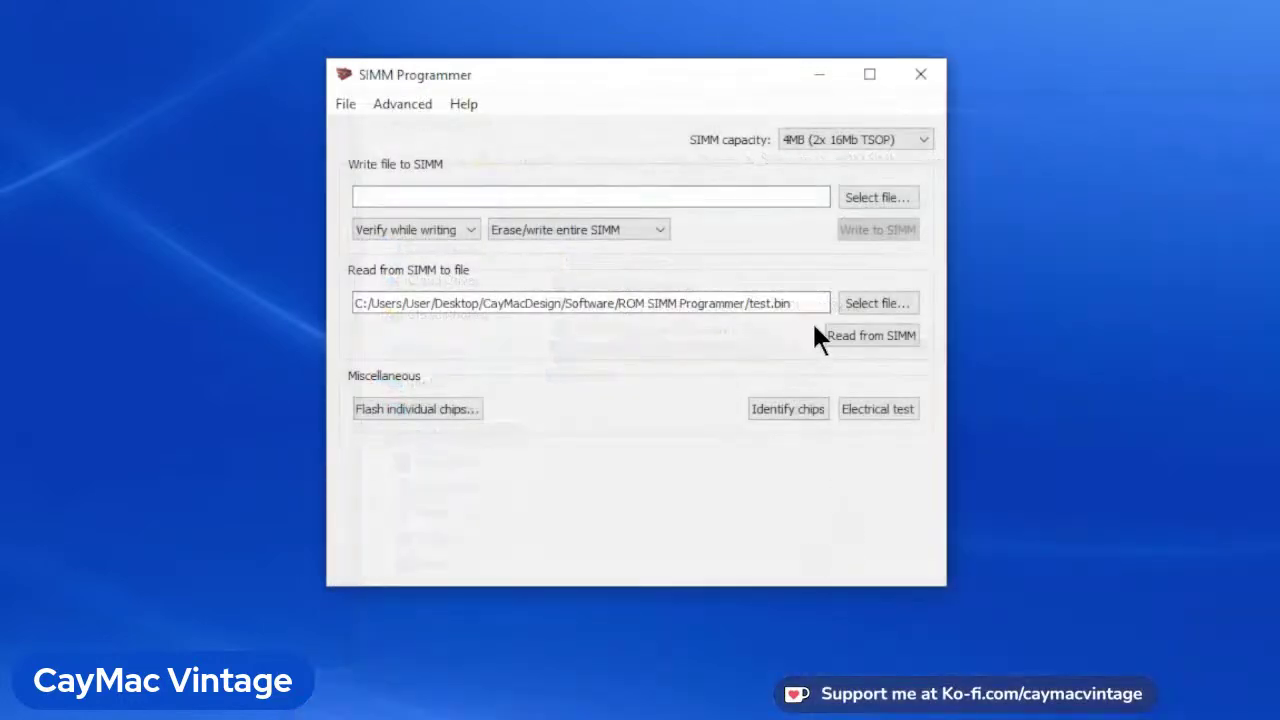
click(897, 340)
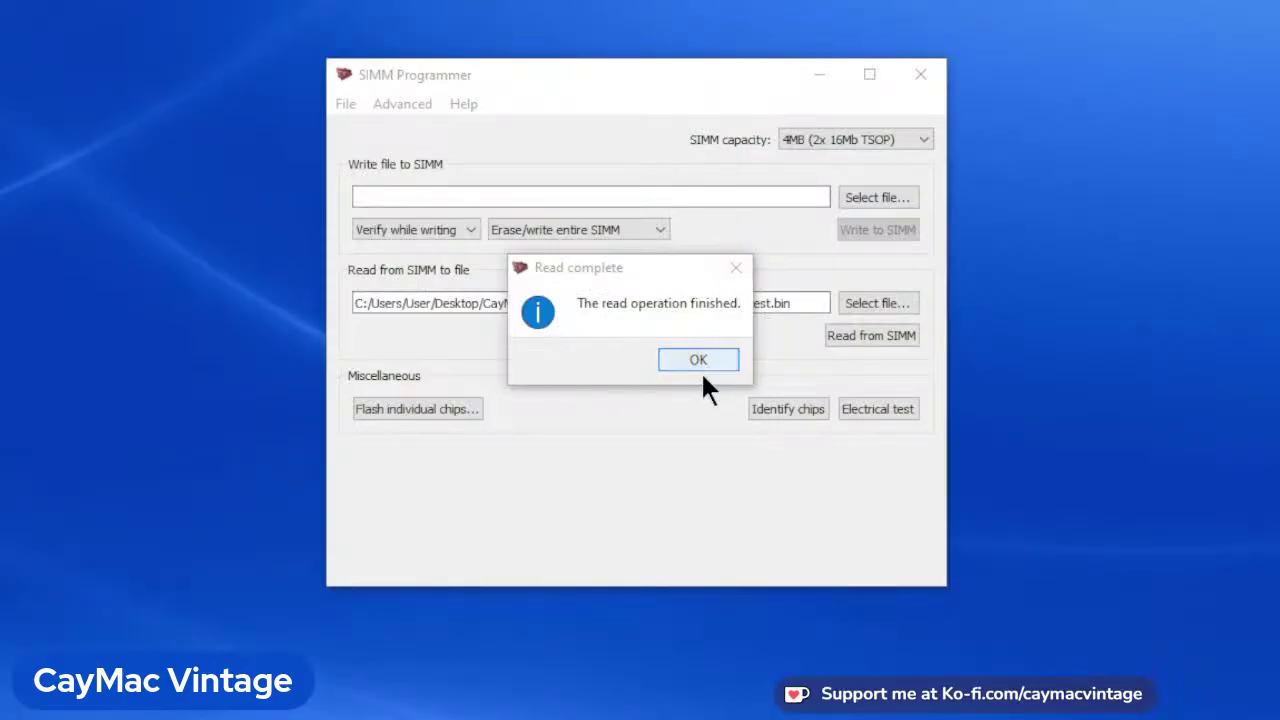
click(697, 356)
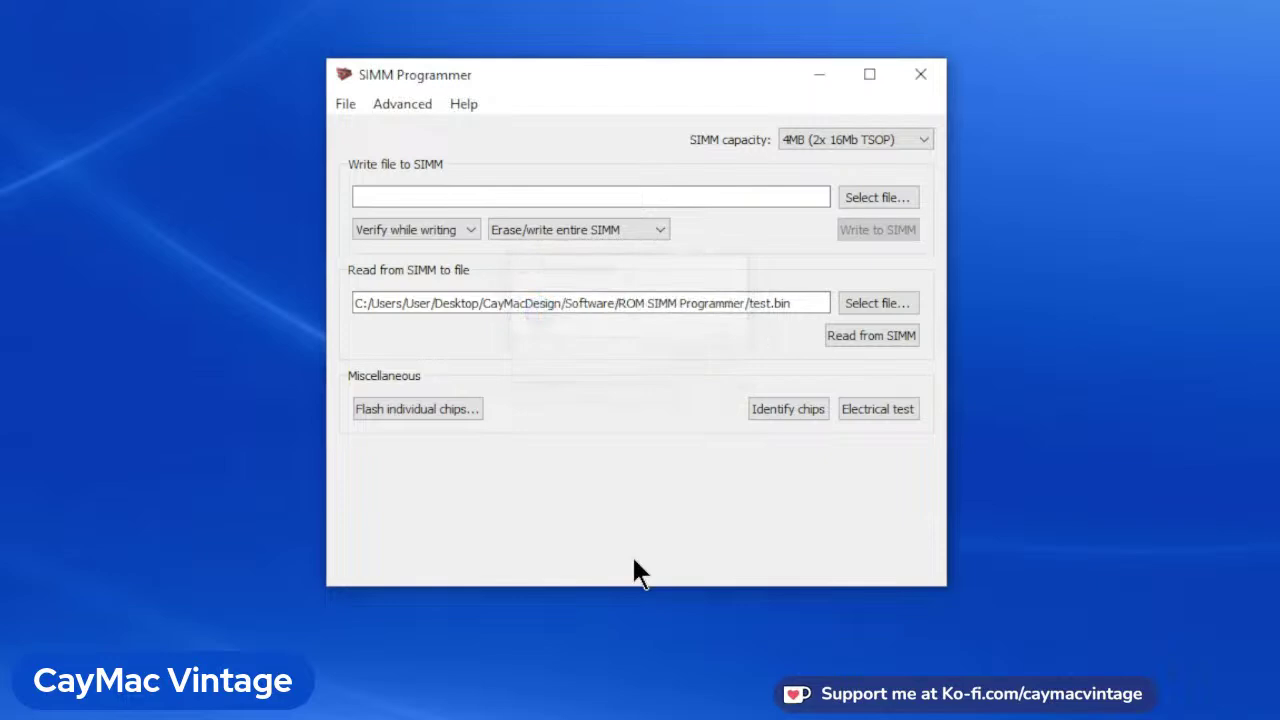
- Write test.bin to the entire 4MB SIMM, erasing it and verifying while writing
click(866, 198)
click(594, 350)
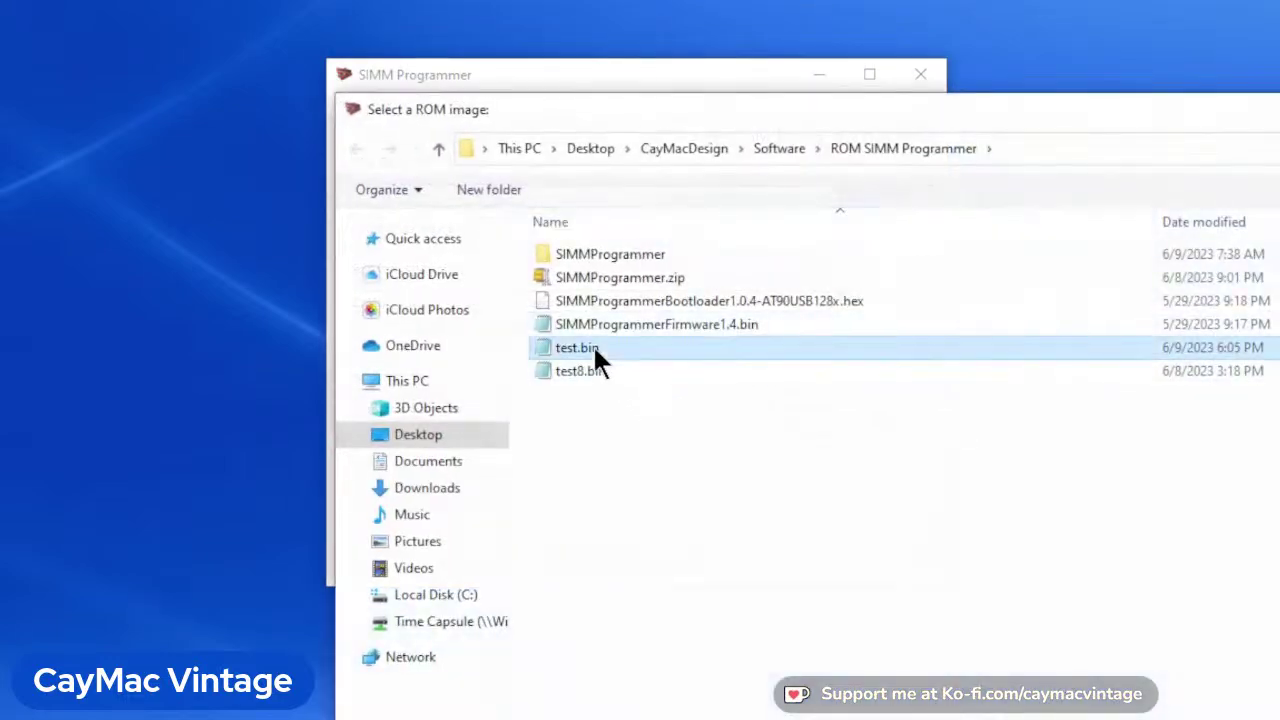
double_click(592, 349)
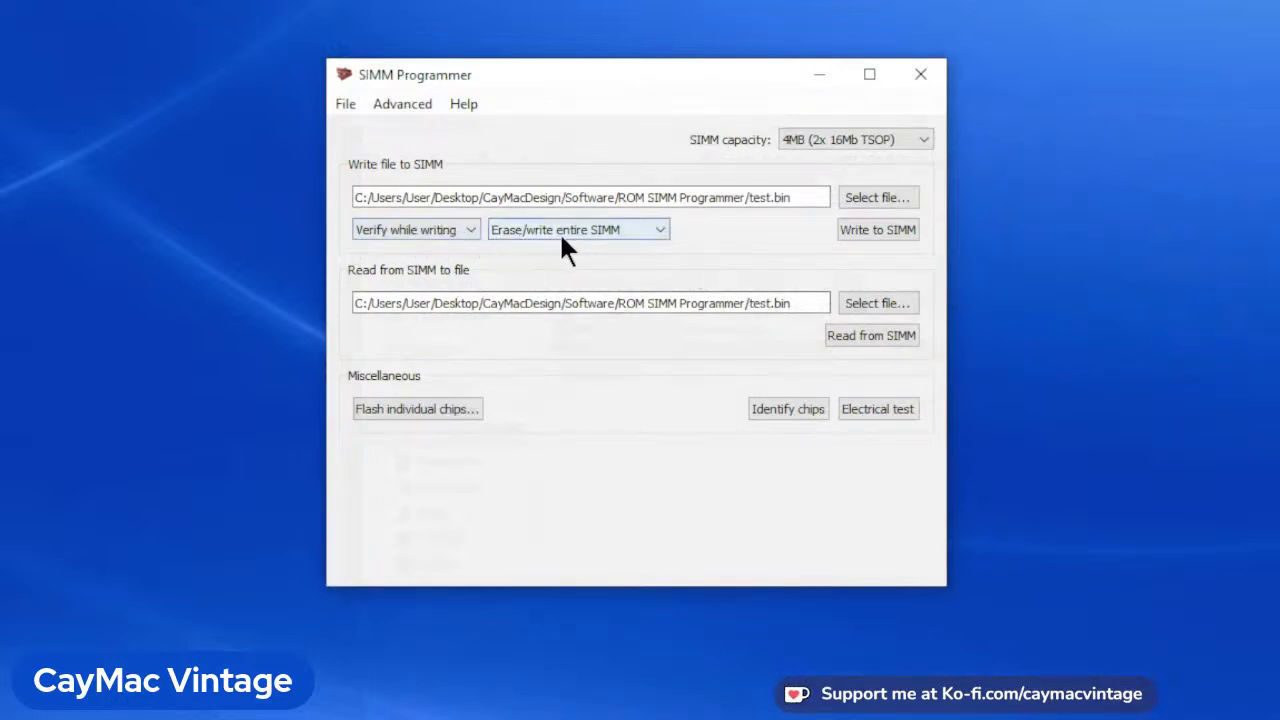
click(868, 232)
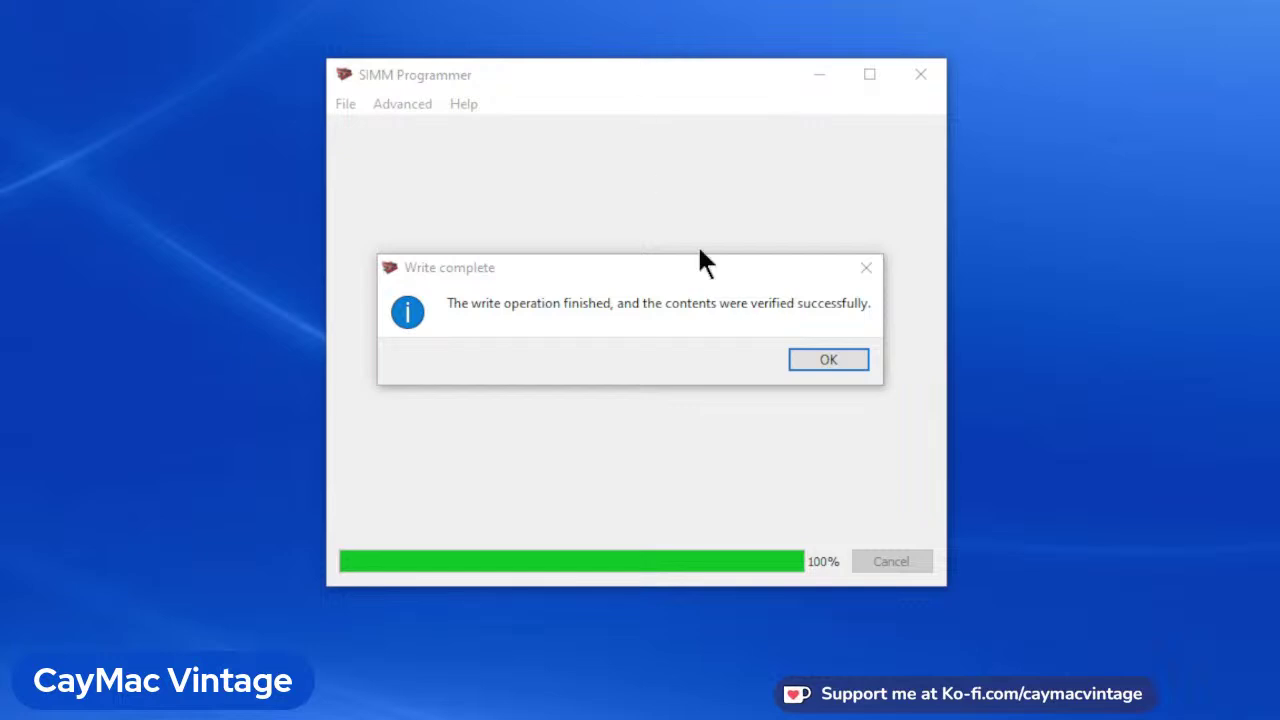
click(834, 359)
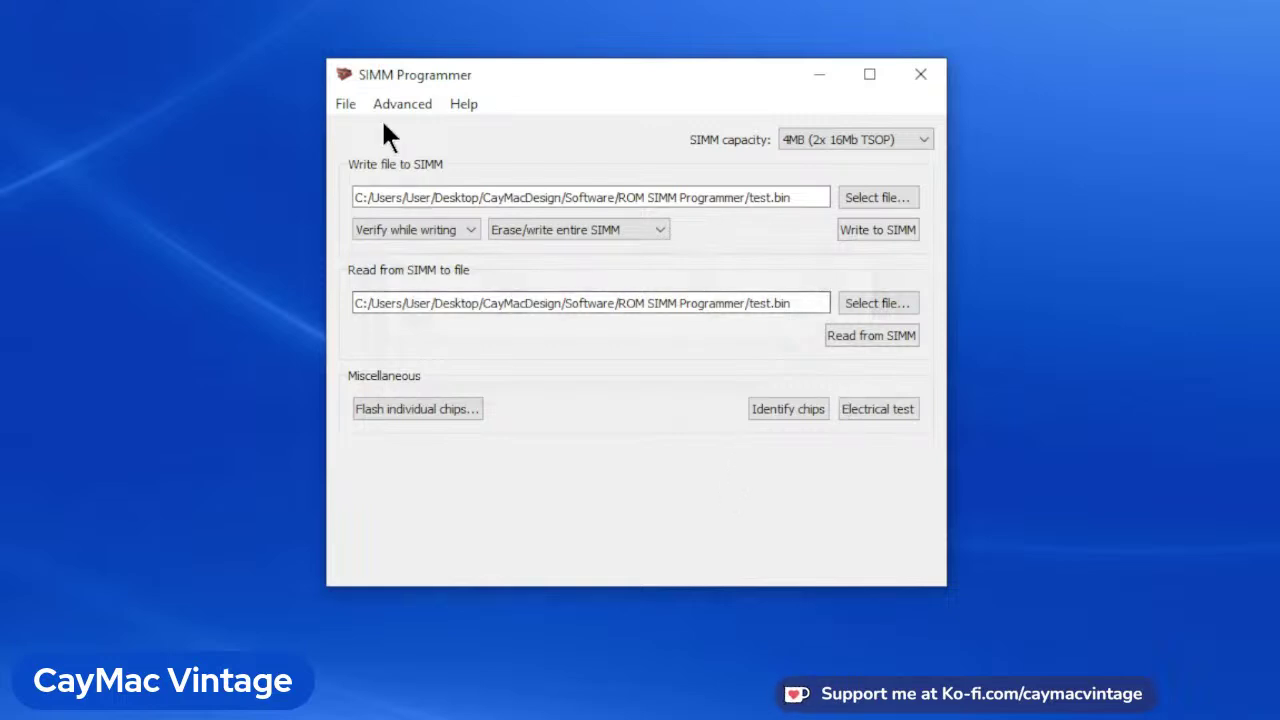
- Examine the mode for flashing and reading individual chips, and return to normal mode
click(348, 96)
click(549, 126)
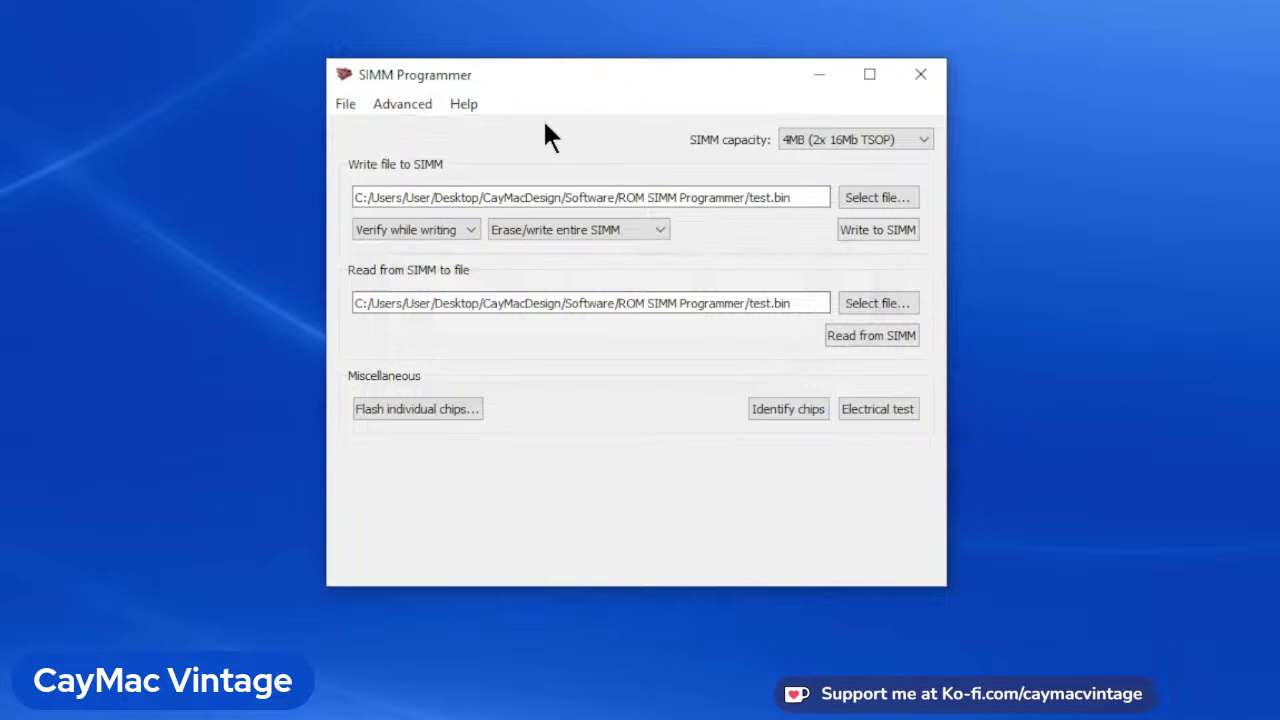
click(438, 414)
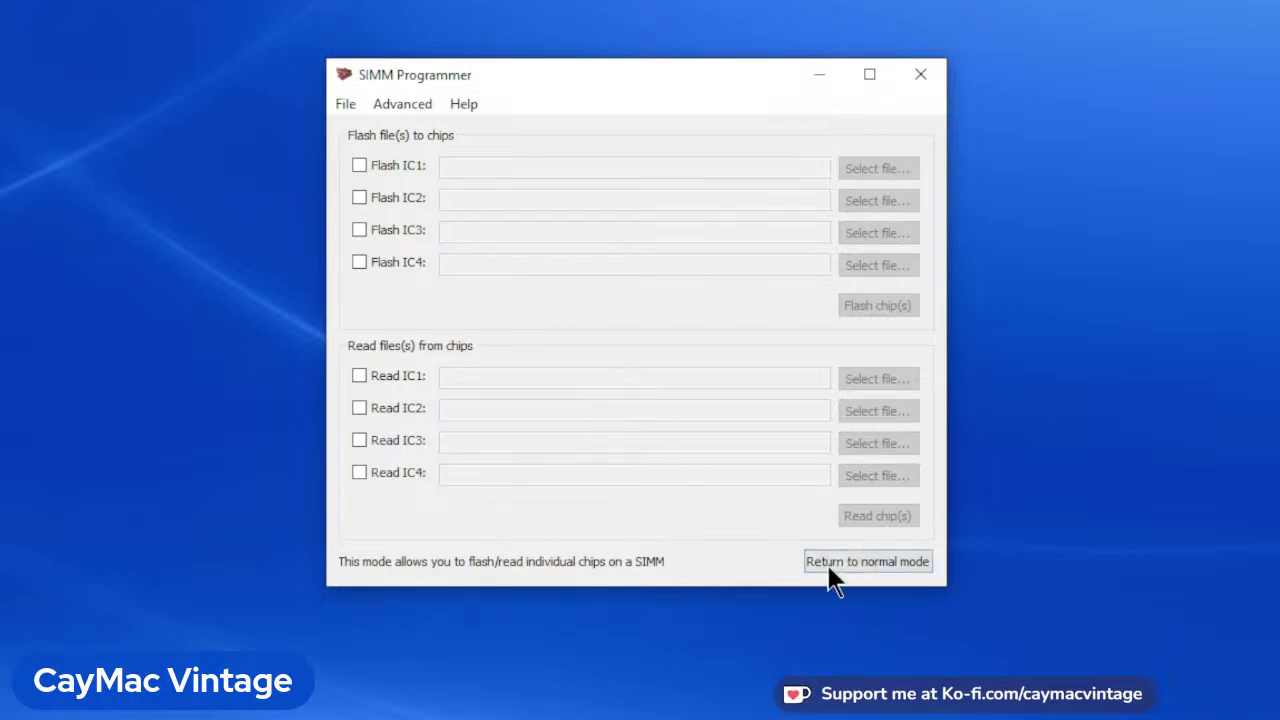
click(866, 561)
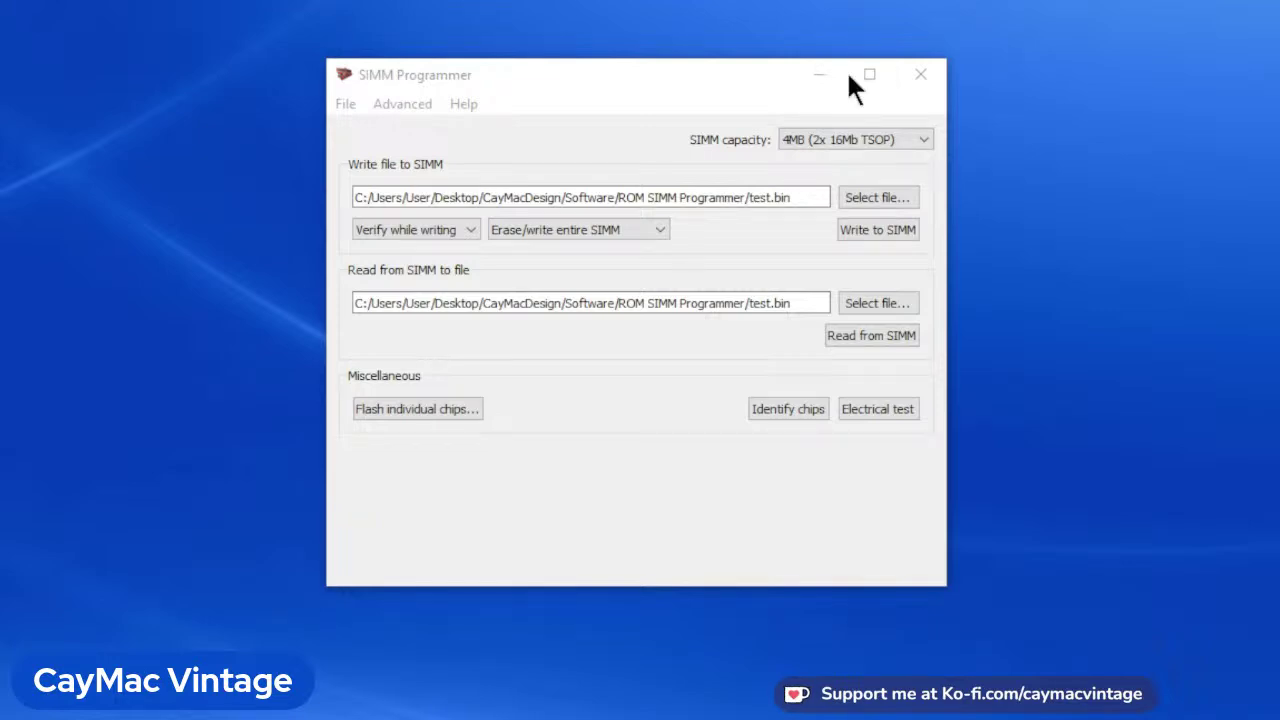
- Set the SIMM capacity to 8MB (4x 16Mb TSOP) and identify the four chips
click(923, 140)
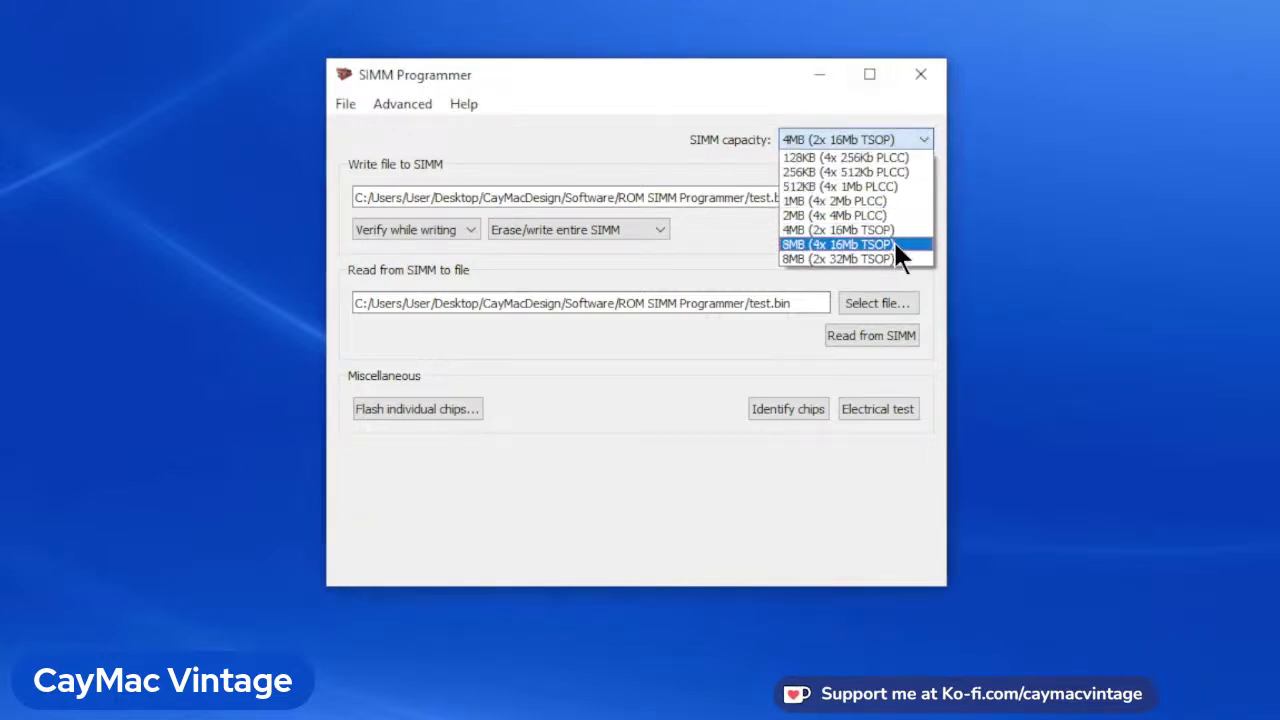
click(895, 250)
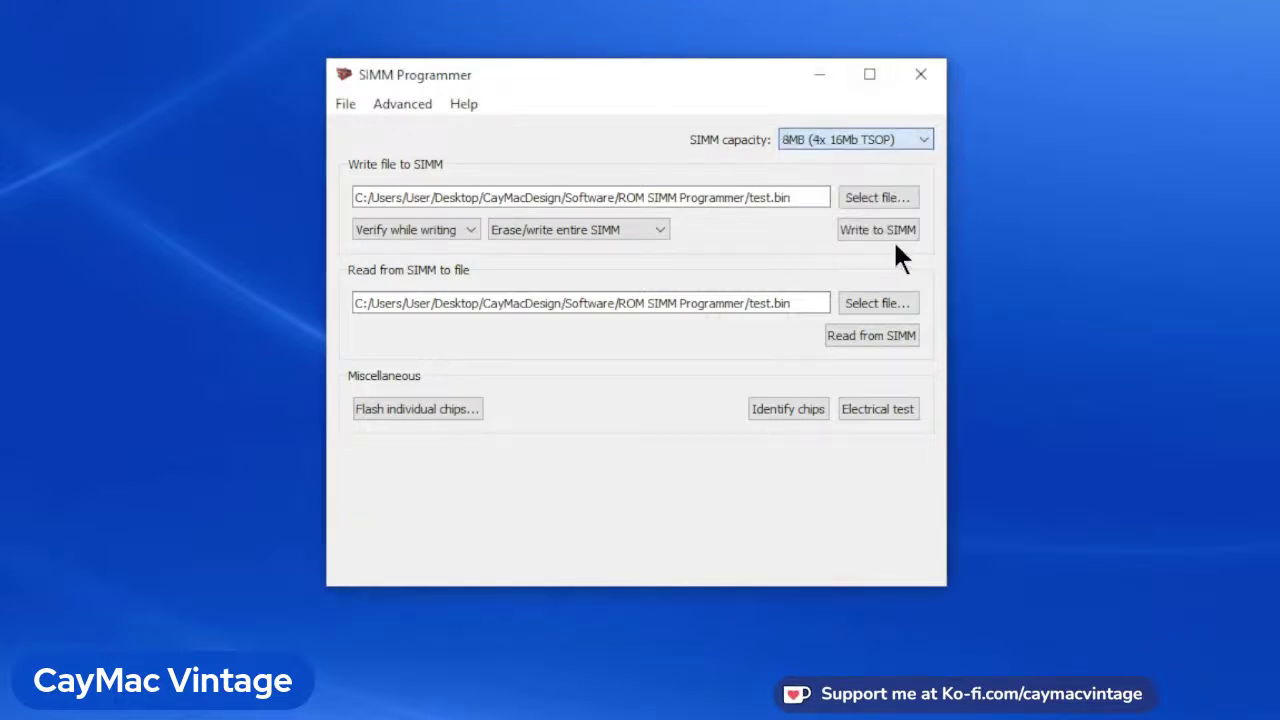
click(797, 410)
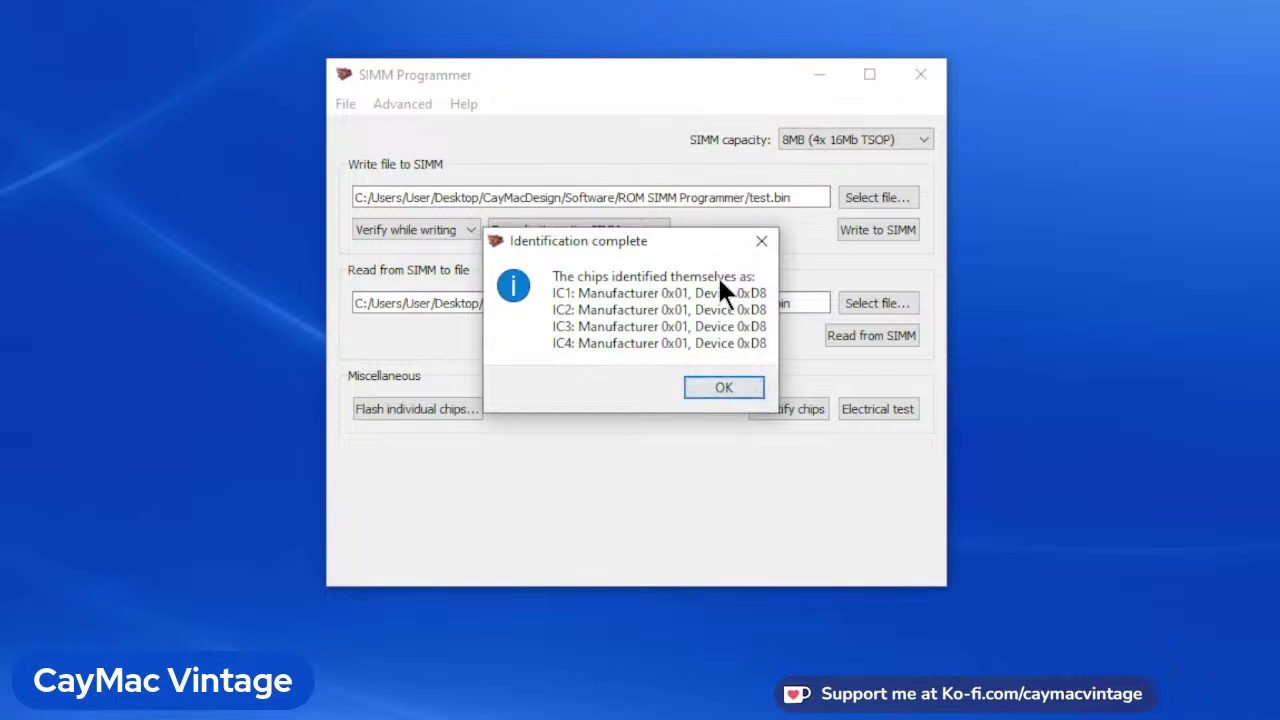
click(726, 395)
- Run the electrical test at the 8MB SIMM capacity twice, dismissing the result each time
click(886, 412)
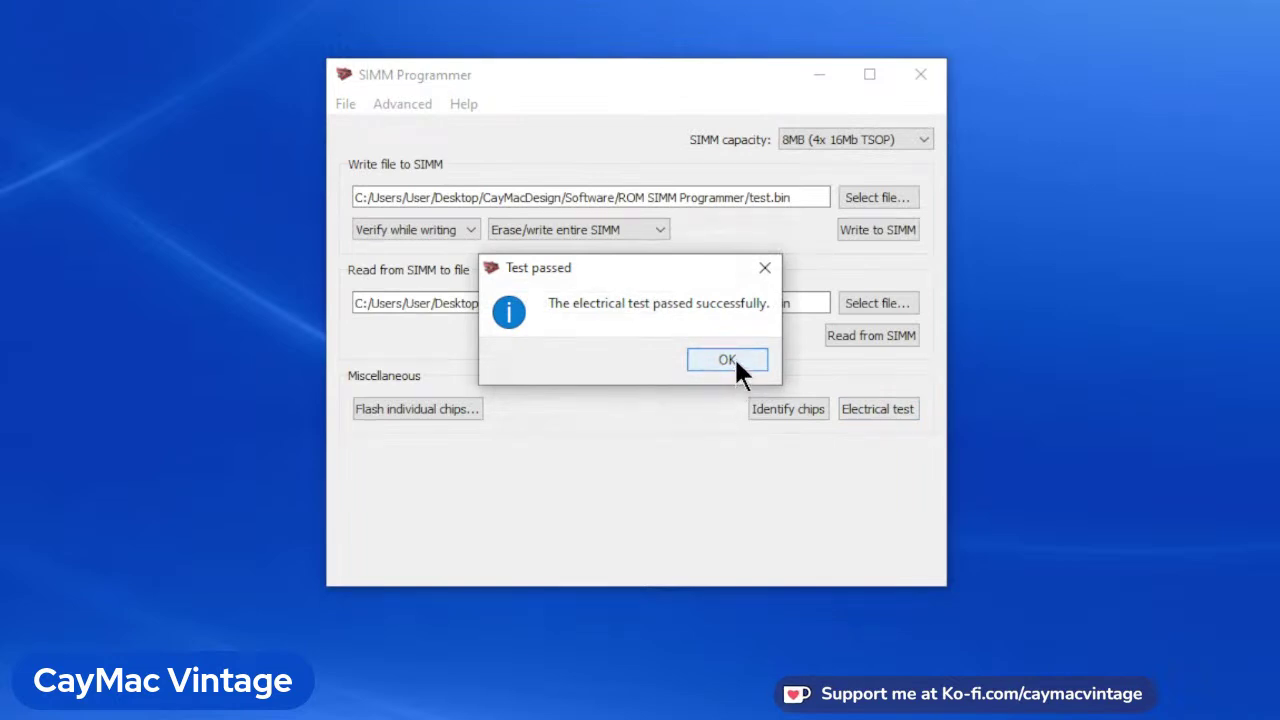
click(735, 362)
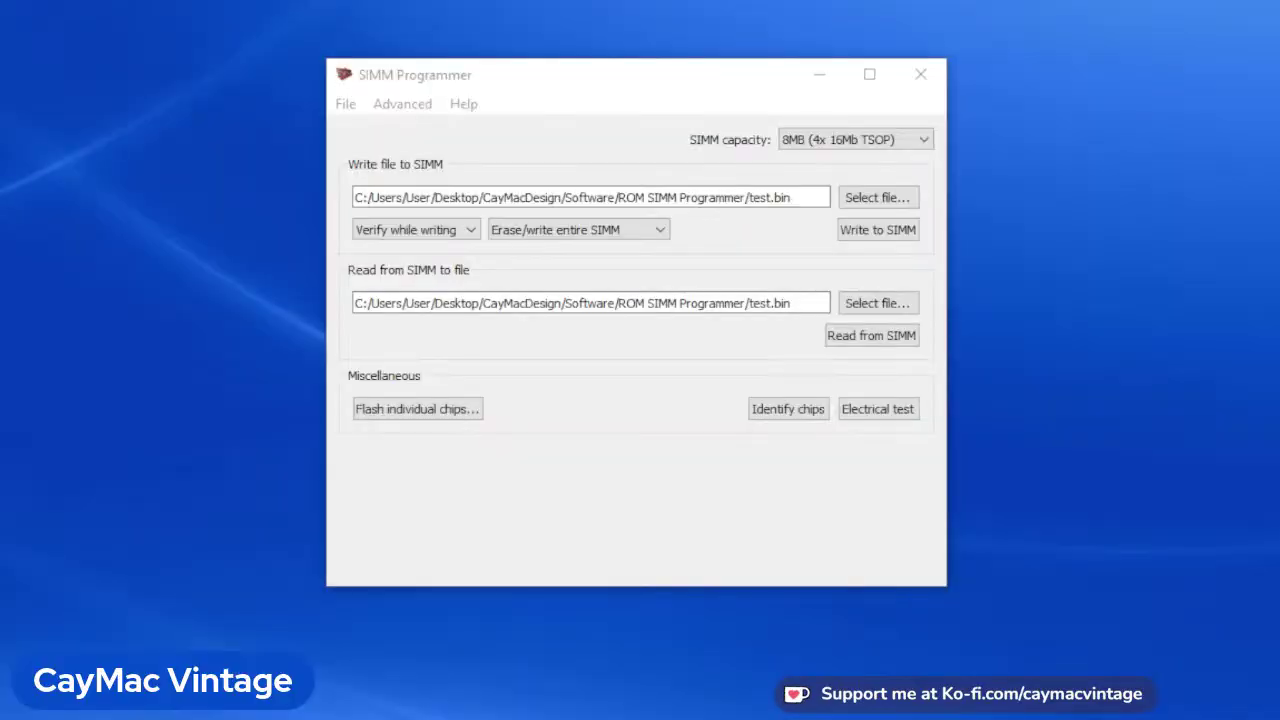
click(893, 408)
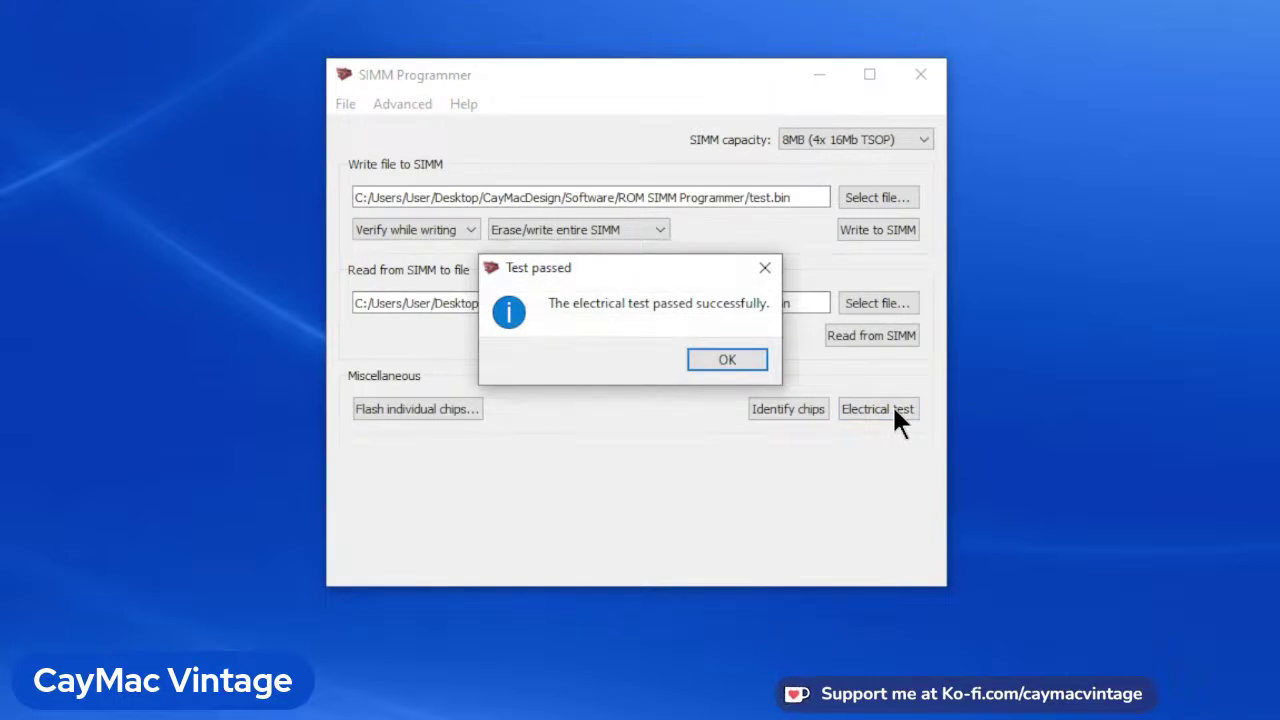
click(762, 355)
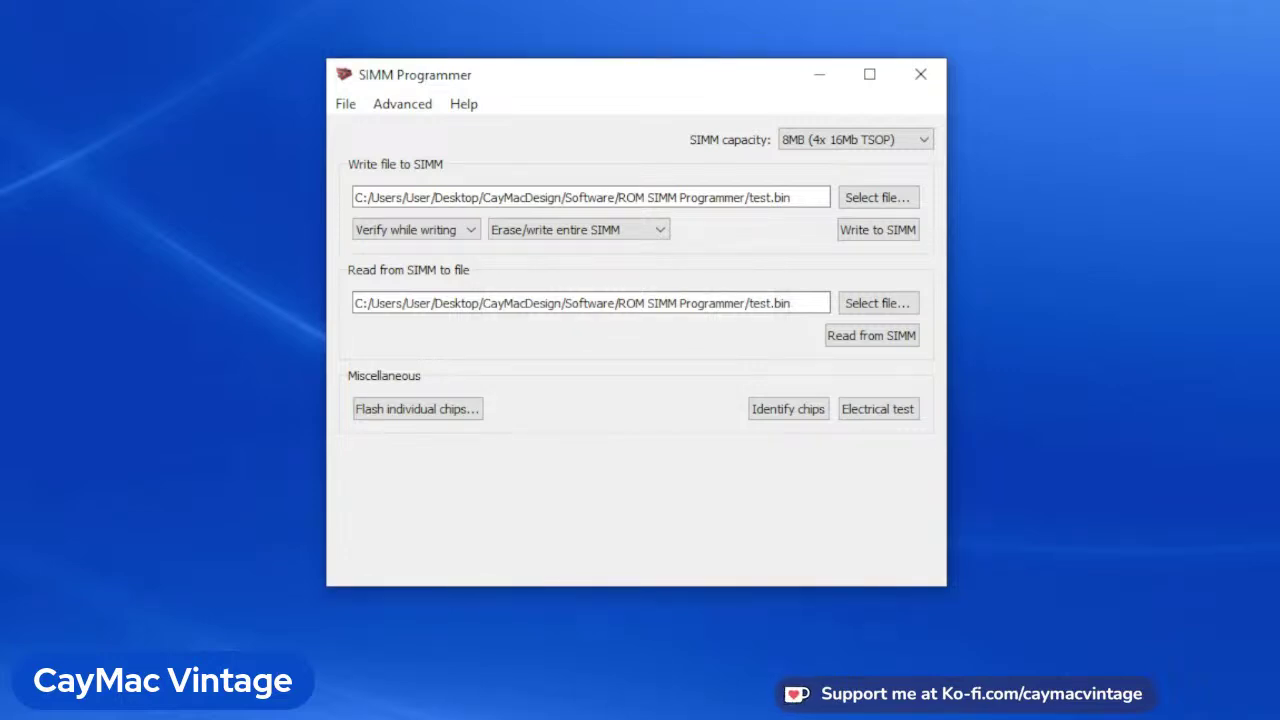
- Read the 8MB SIMM's contents into test8.bin in the ROM SIMM Programmer folder, overwriting that file
click(878, 304)
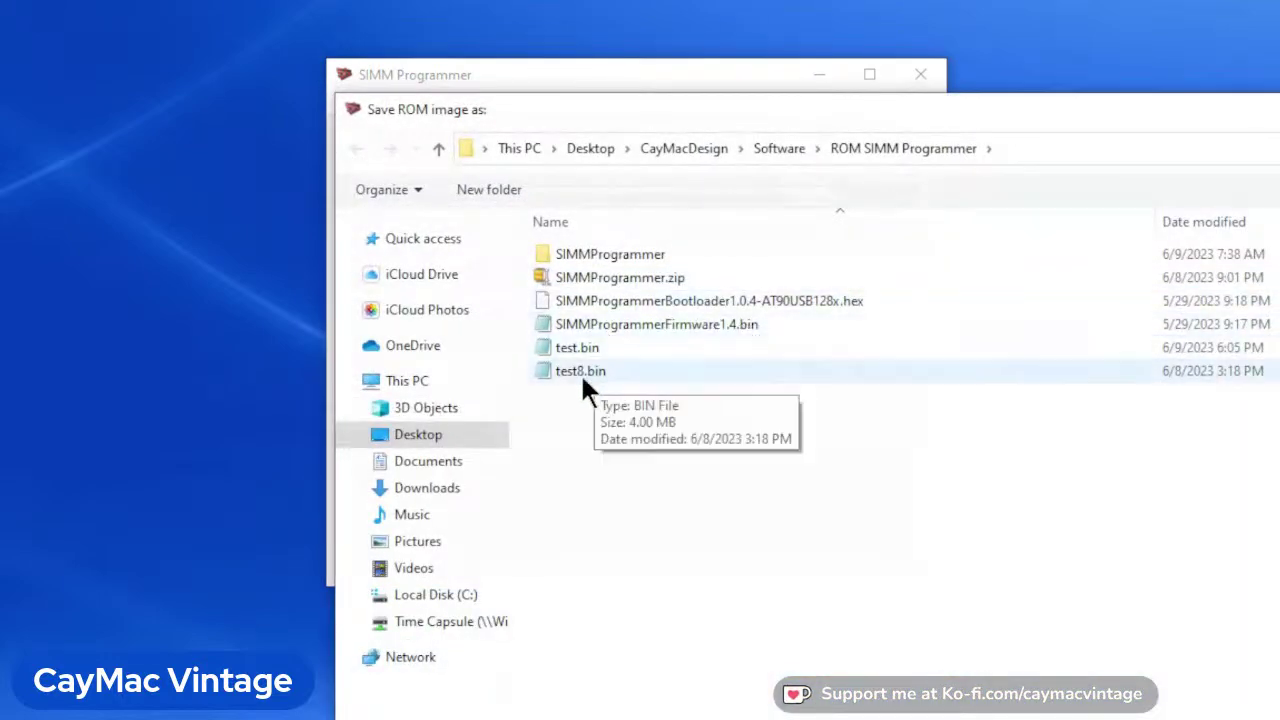
double_click(580, 371)
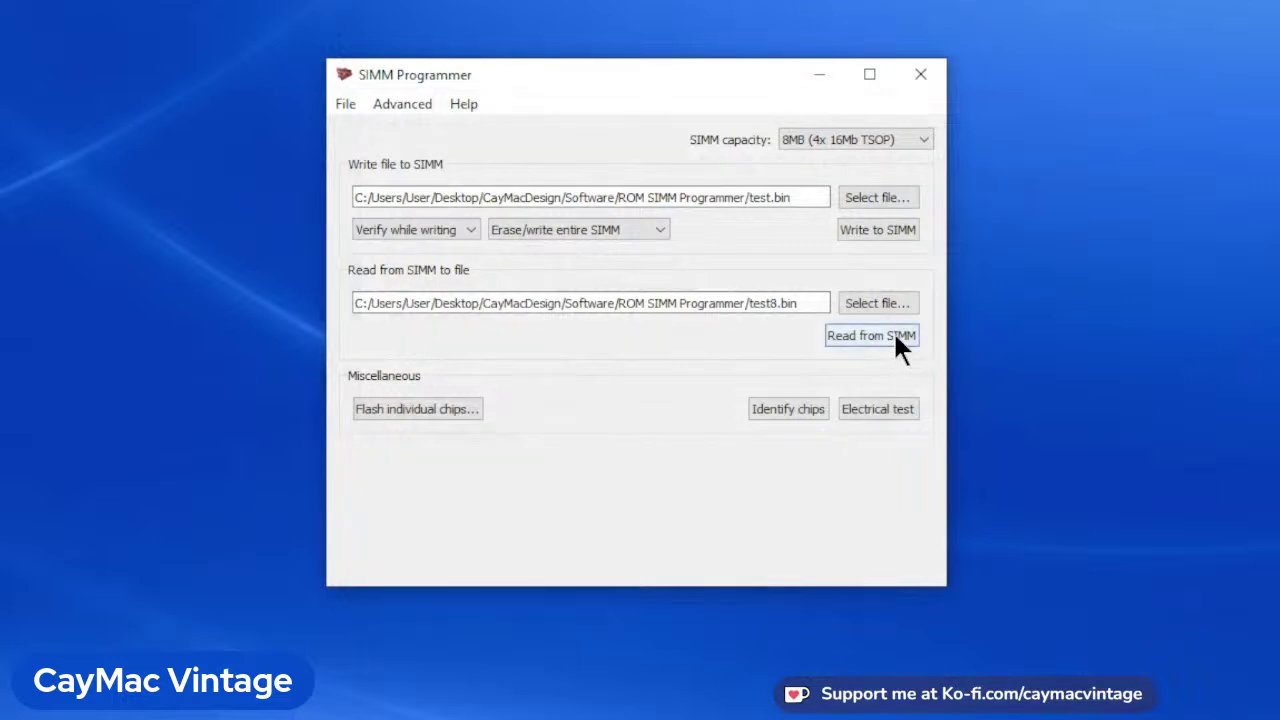
click(898, 340)
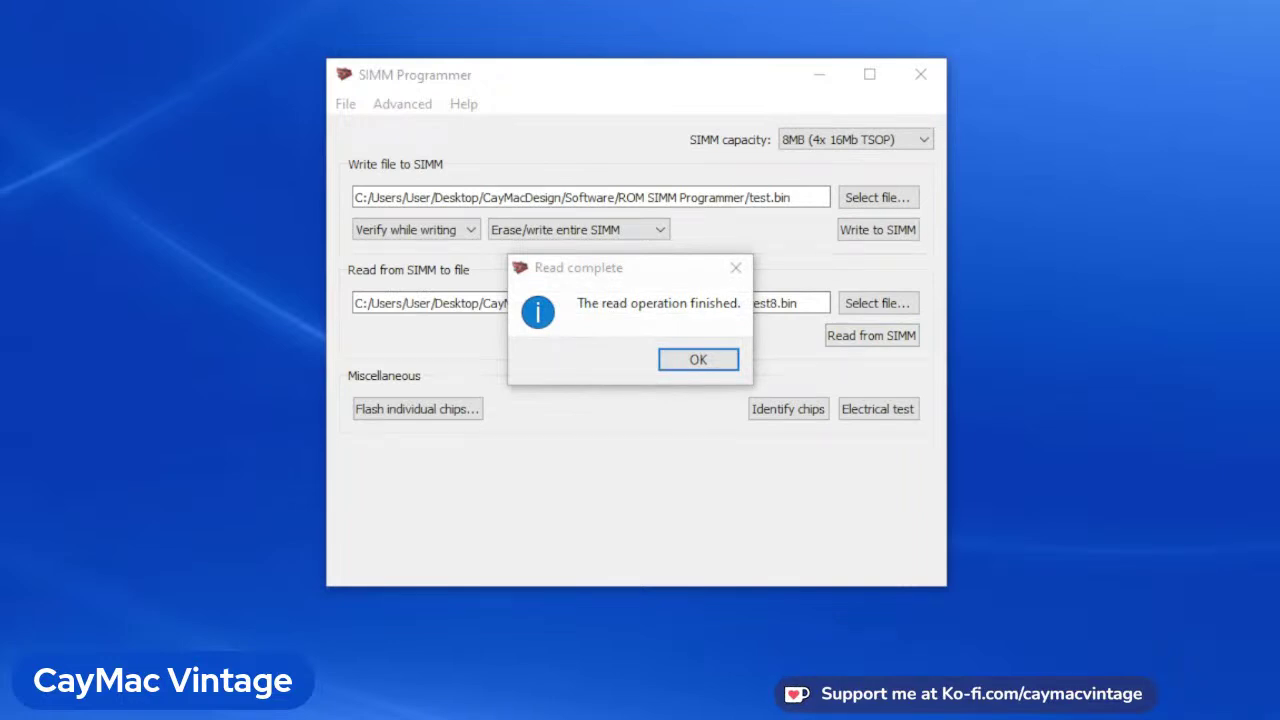
click(692, 358)
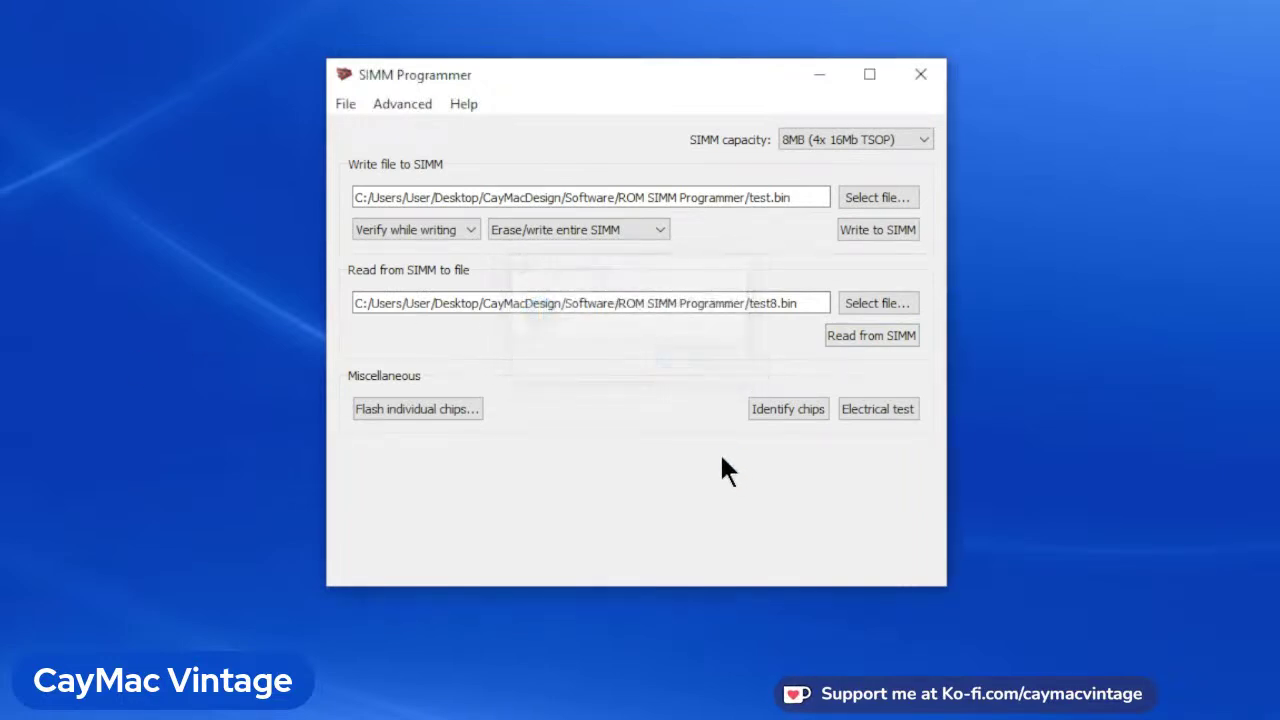